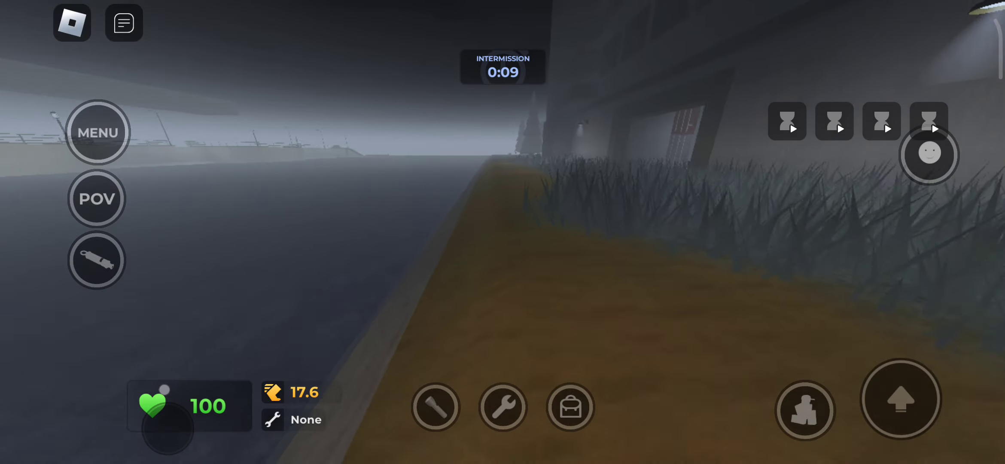
# Step: Run forward along the foggy waterside path until the Angry Munci round begins
pyautogui.moveTo(169, 429); pyautogui.dragTo(197, 429)
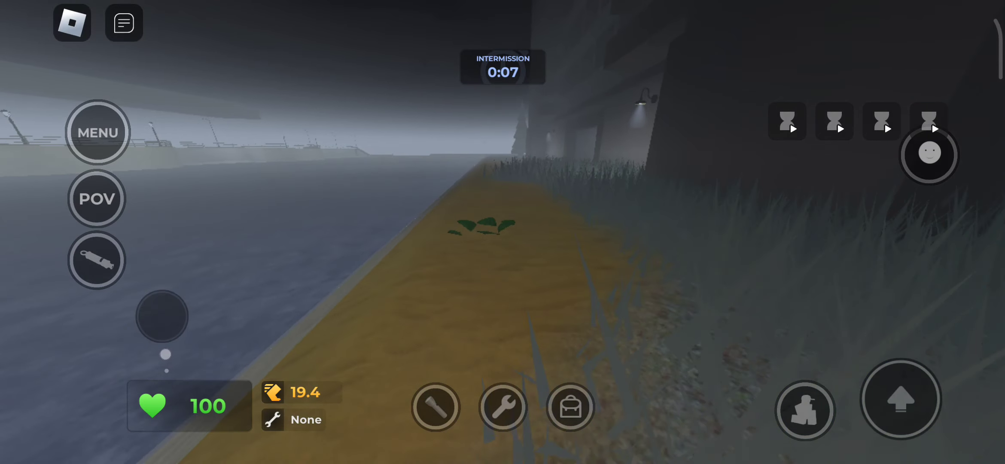
pyautogui.moveTo(154, 406)
pyautogui.mouseDown()
pyautogui.moveTo(165, 362)
pyautogui.moveTo(169, 393)
pyautogui.mouseUp()
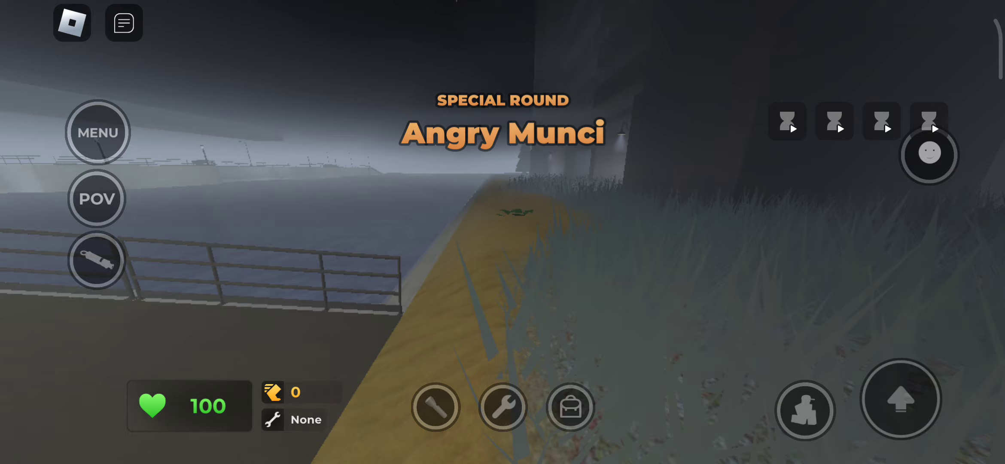
# Step: Run forward along the path, turning the view toward the railing
pyautogui.moveTo(142, 381); pyautogui.dragTo(143, 232)
pyautogui.moveTo(164, 420); pyautogui.dragTo(174, 427)
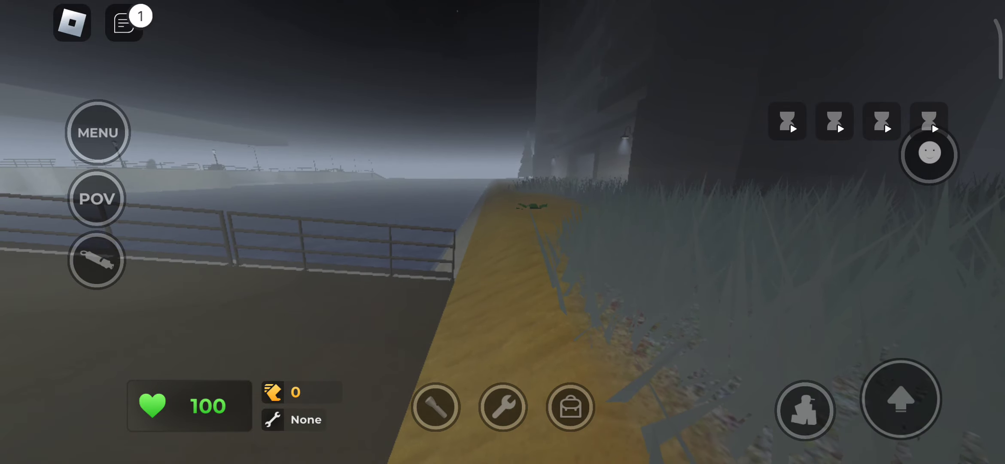
pyautogui.moveTo(157, 377); pyautogui.dragTo(153, 262)
# Step: Equip the lantern mid-run, trigger the Bumper Kart emote, then cancel it keeping speed
pyautogui.click(929, 155)
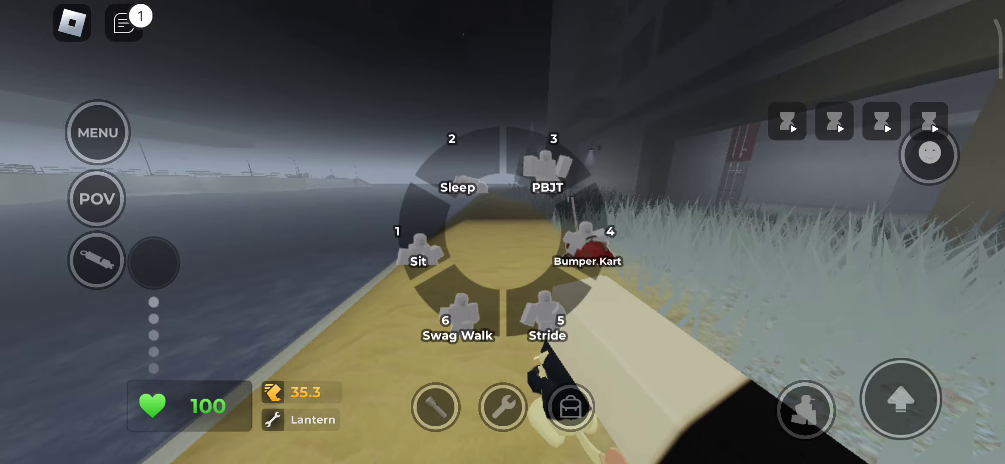
pyautogui.click(585, 245)
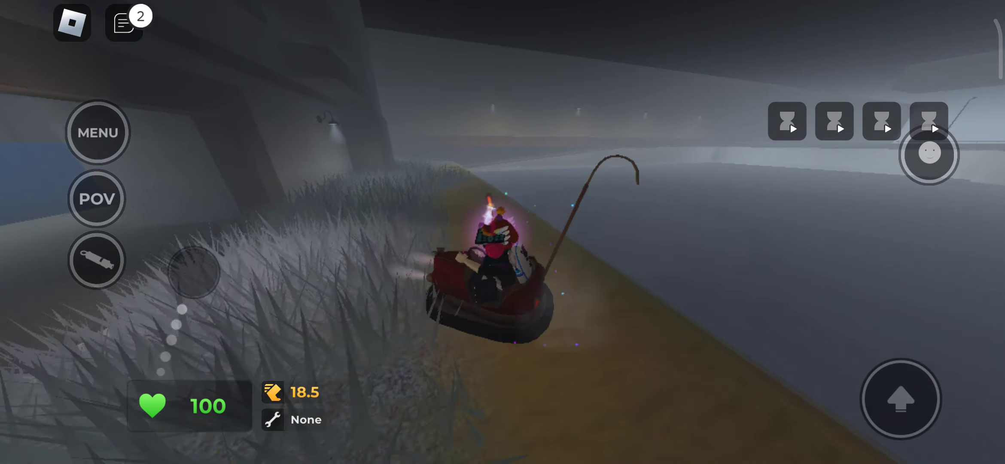
pyautogui.click(929, 155)
pyautogui.click(928, 155)
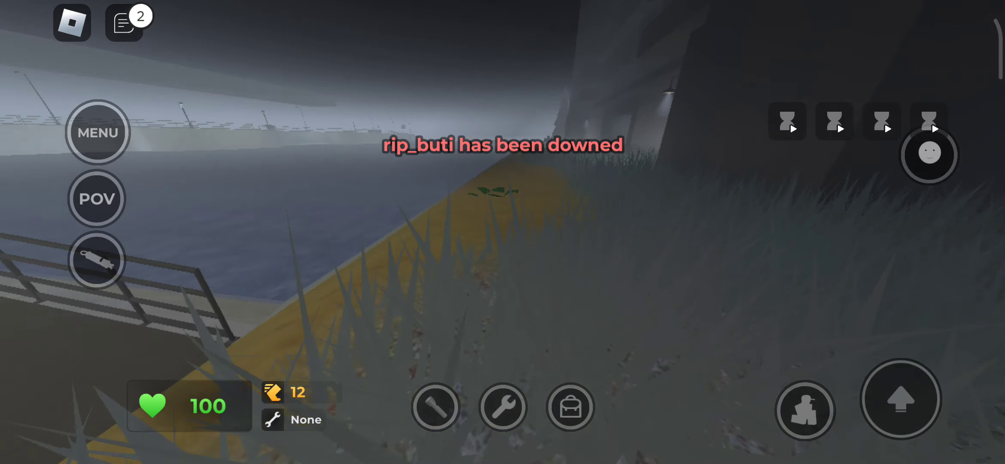
# Step: Turn toward the railing, run along the path again, and equip the lantern
pyautogui.moveTo(121, 230)
pyautogui.mouseDown()
pyautogui.moveTo(185, 348)
pyautogui.moveTo(203, 292)
pyautogui.mouseUp()
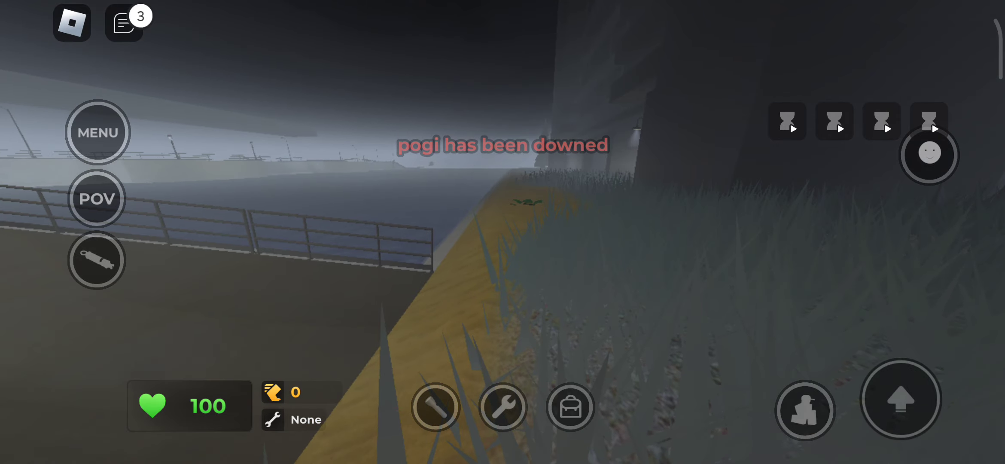
pyautogui.moveTo(149, 362); pyautogui.dragTo(156, 261)
pyautogui.click(434, 406)
# Step: Trigger the Bumper Kart emote and drive the kart along the path
pyautogui.click(929, 154)
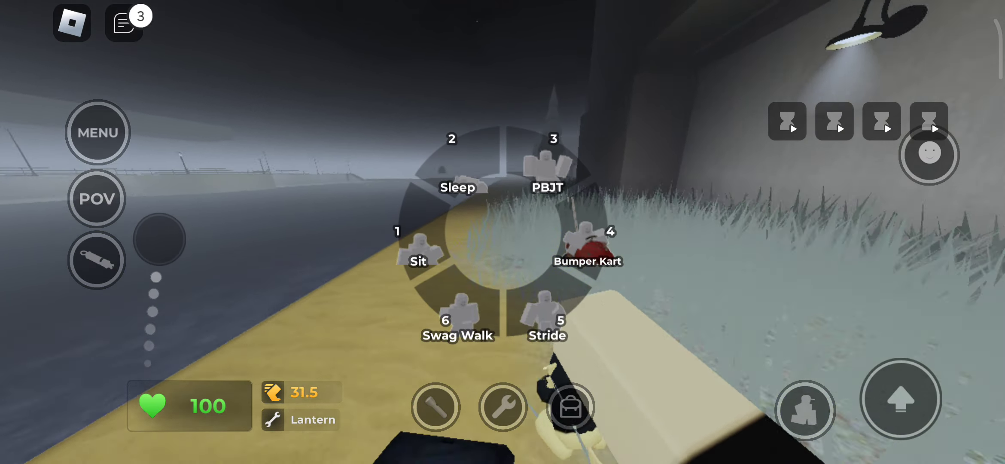
pyautogui.click(585, 249)
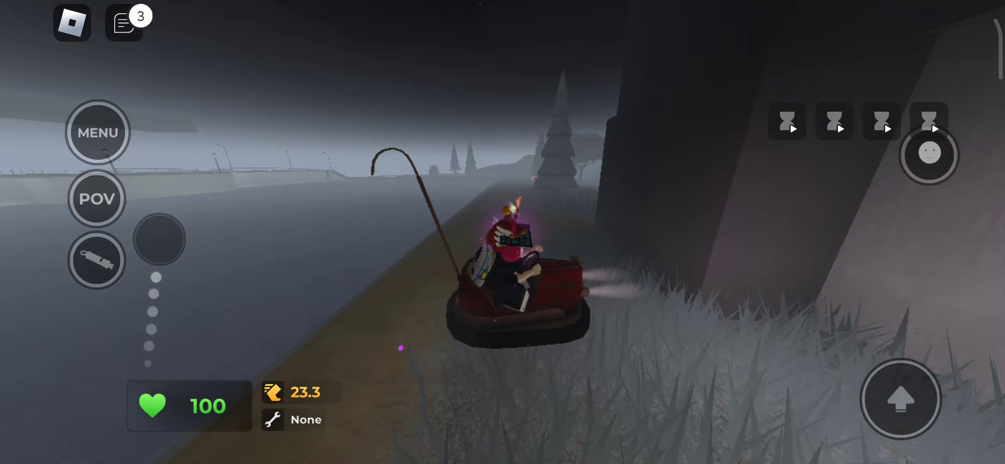
pyautogui.moveTo(160, 238)
pyautogui.mouseDown()
pyautogui.moveTo(178, 227)
pyautogui.moveTo(144, 227)
pyautogui.mouseUp()
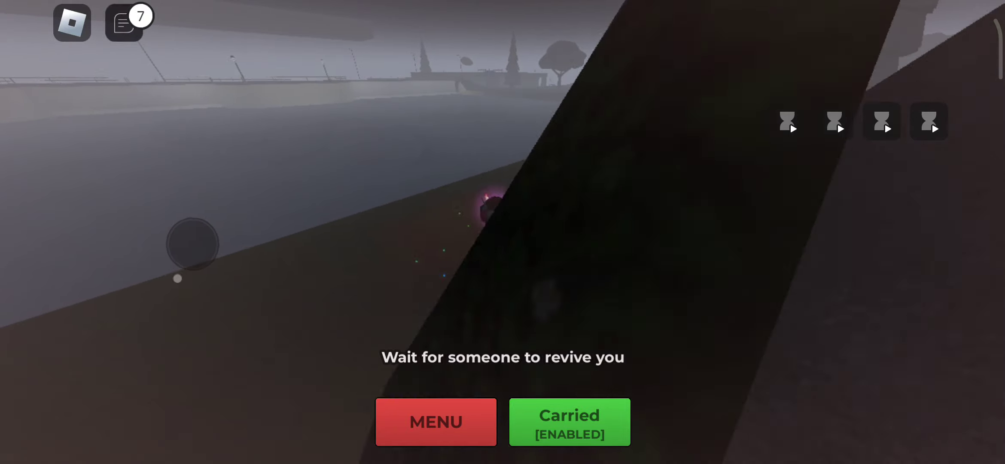
pyautogui.click(124, 23)
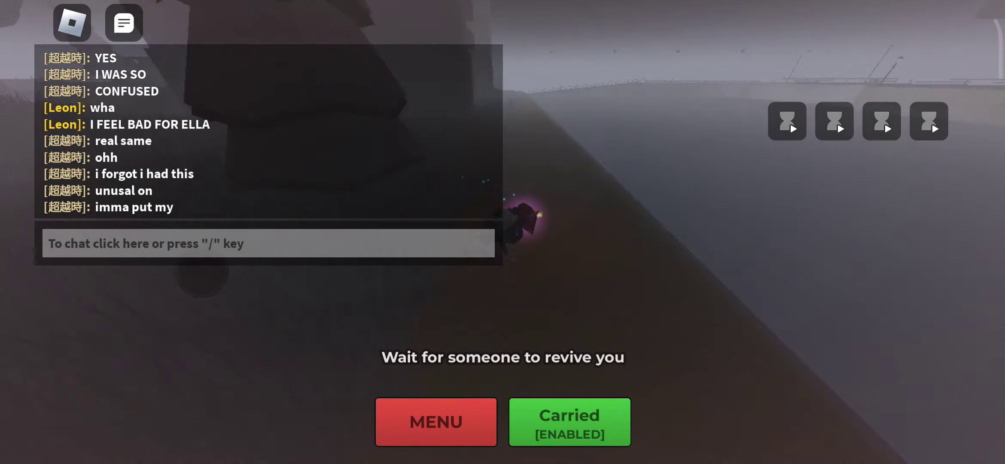
pyautogui.click(124, 23)
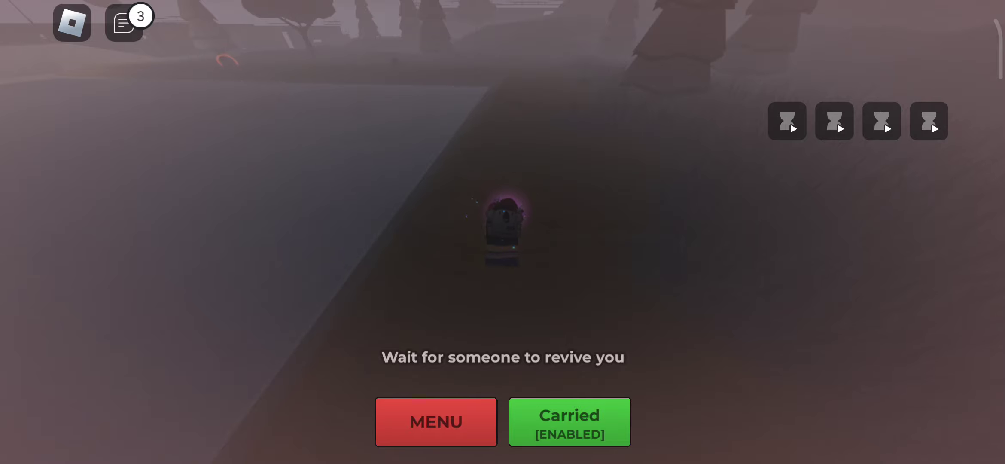
pyautogui.click(124, 22)
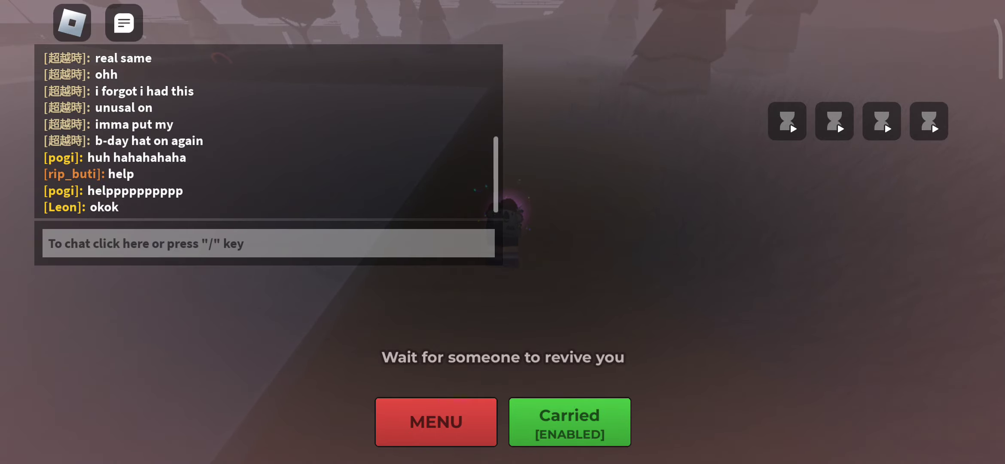
pyautogui.click(124, 23)
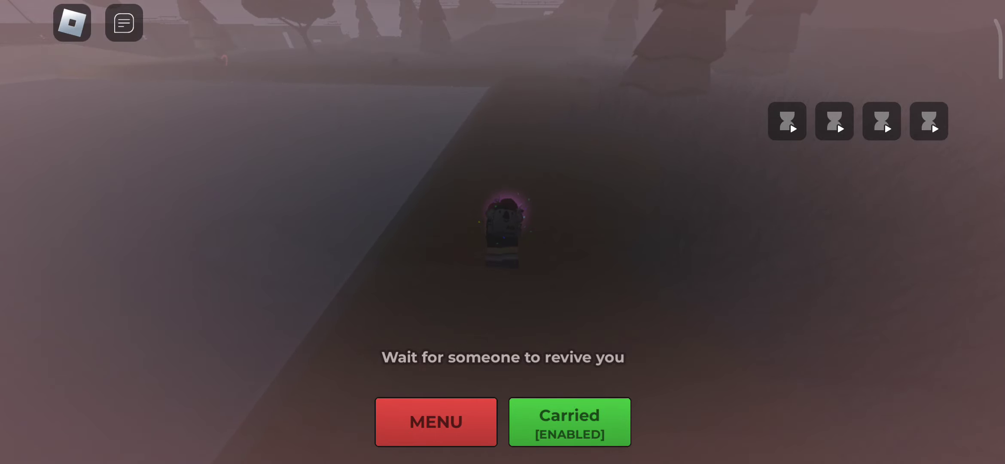